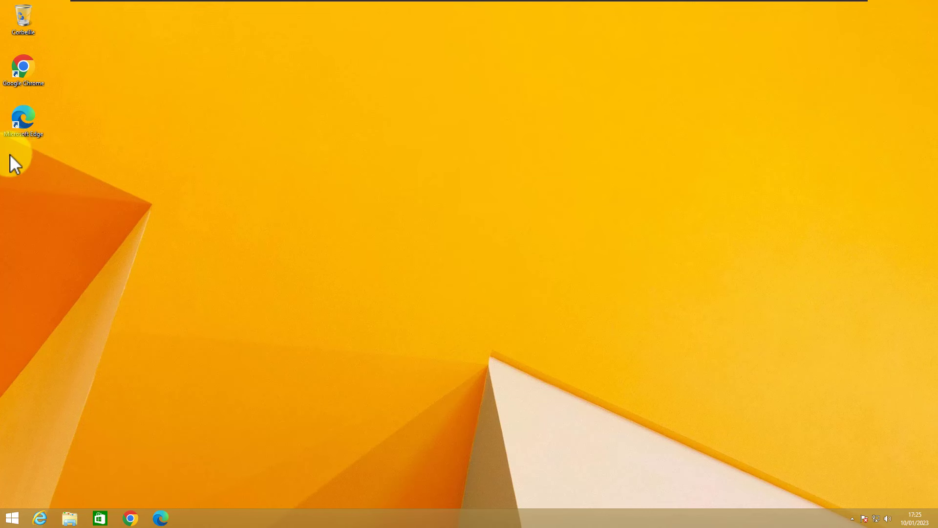
In Microsoft Edge, accept the privacy notice and search the web for "windows 10 media creation tool".
double_click(28, 125)
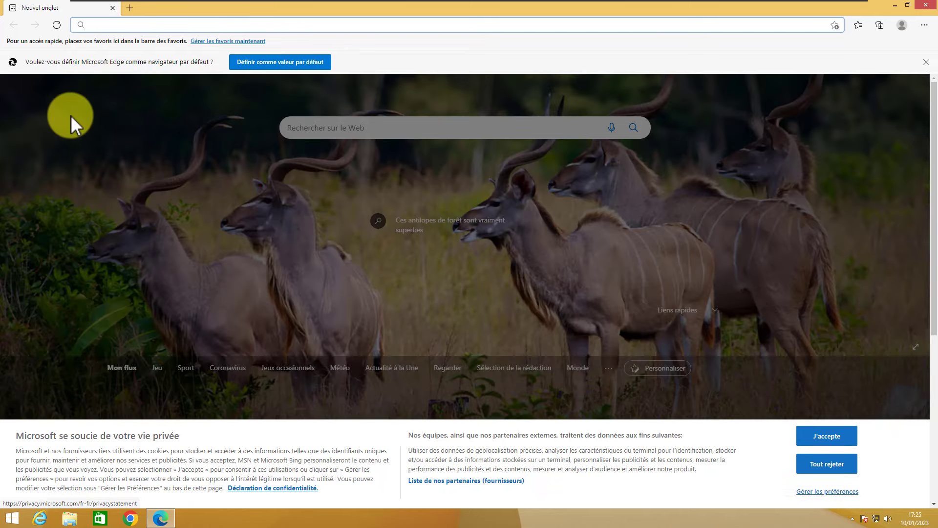
left_click(825, 437)
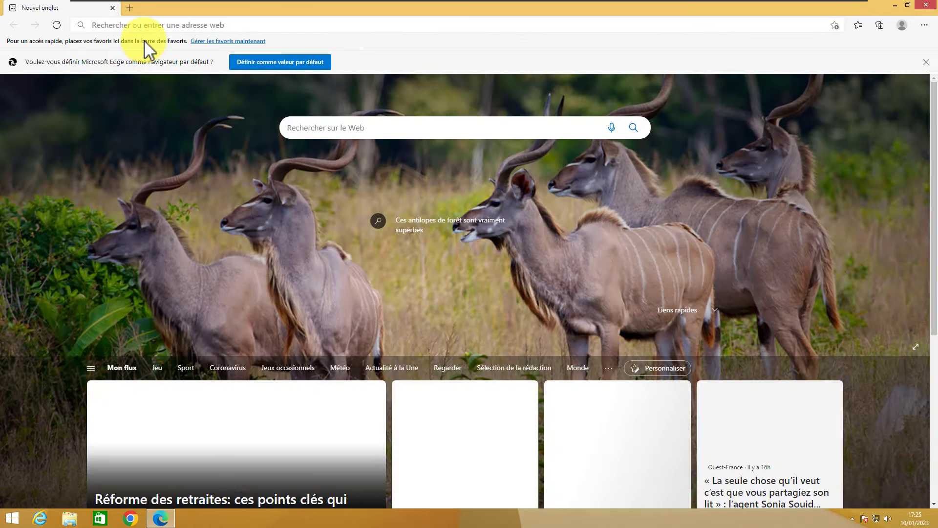
left_click(159, 22)
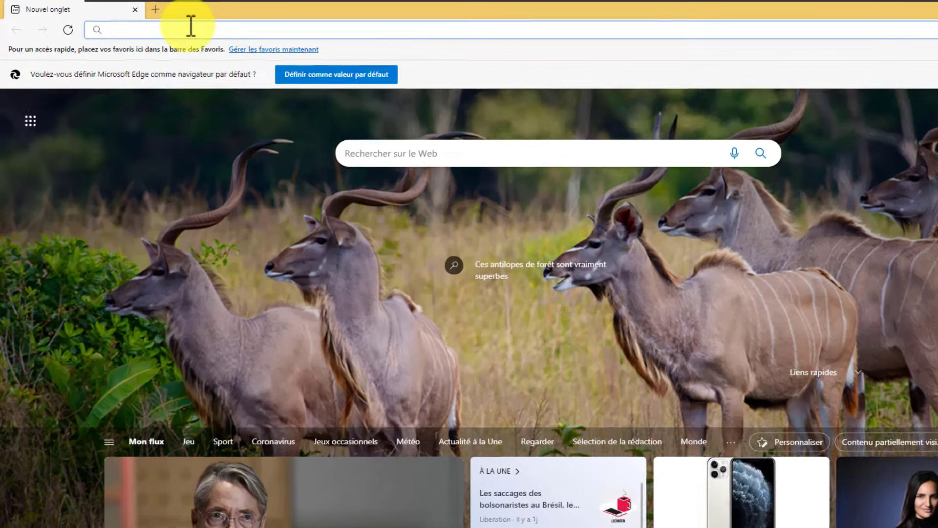
type("windows")
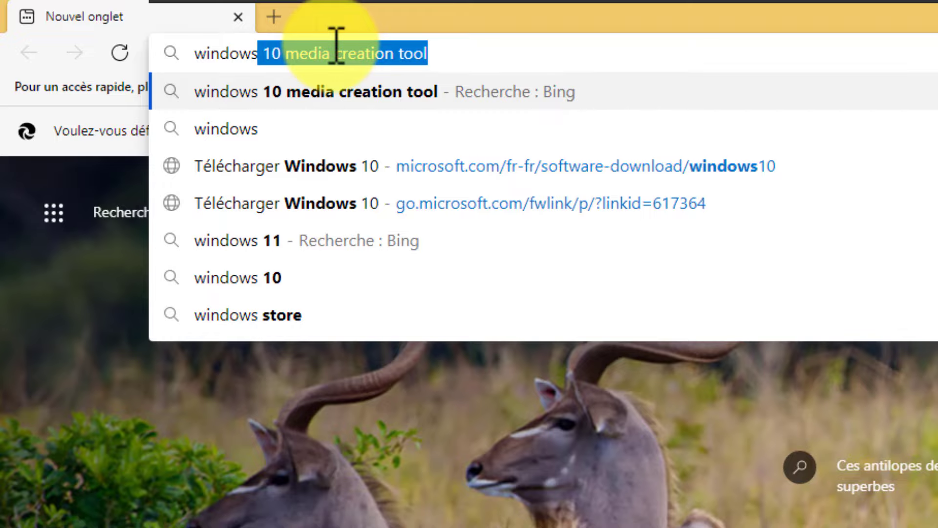
key("Return")
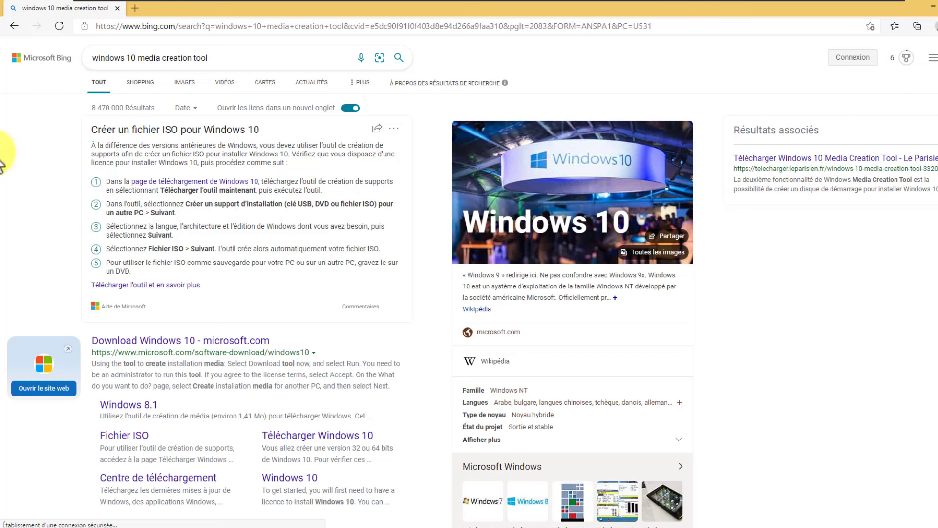
Download the media creation tool from Microsoft's Windows 10 download page and close the browser.
left_click(206, 183)
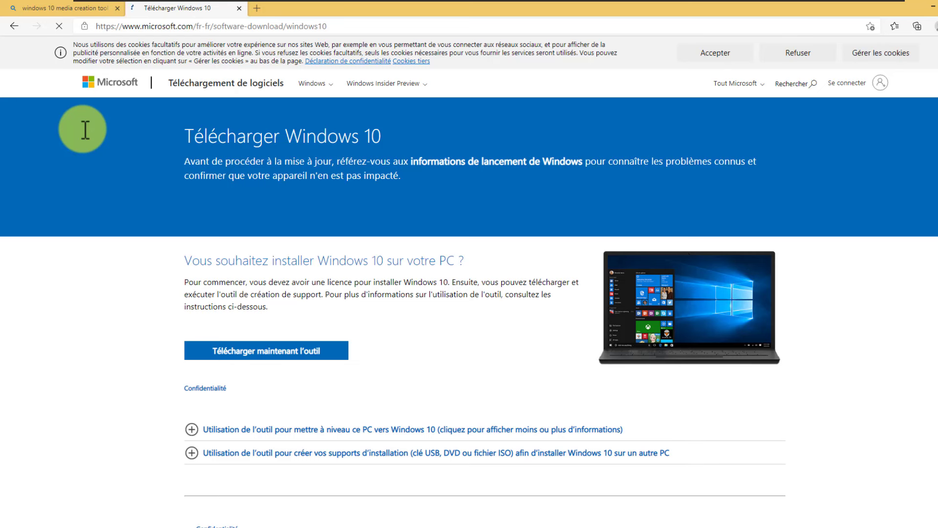
left_click(294, 355)
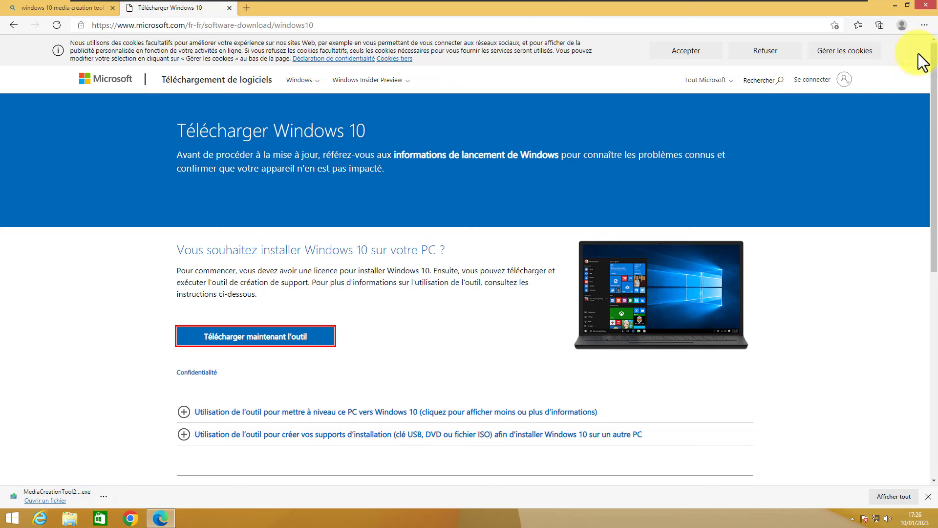
left_click(928, 5)
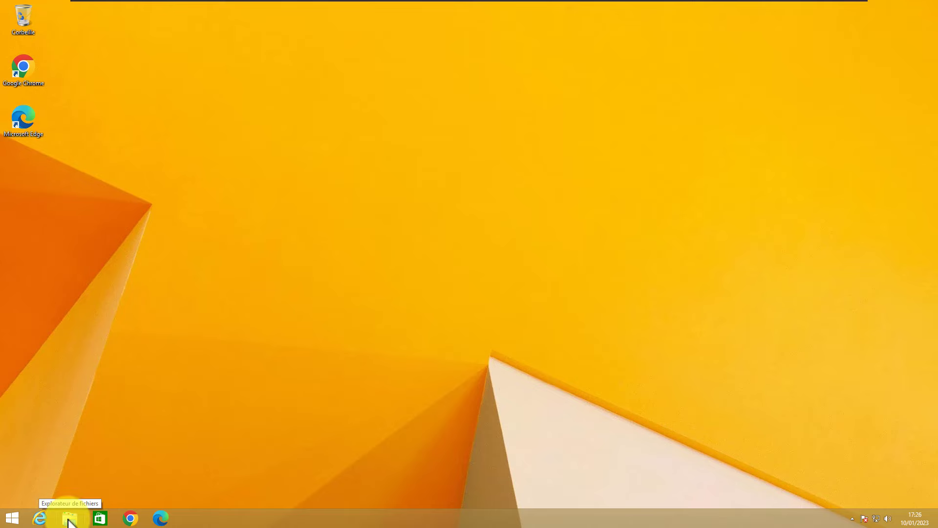
Run MediaCreationTool22H2 (1) from the Téléchargements folder with permission to make changes, and close the folder window.
left_click(69, 521)
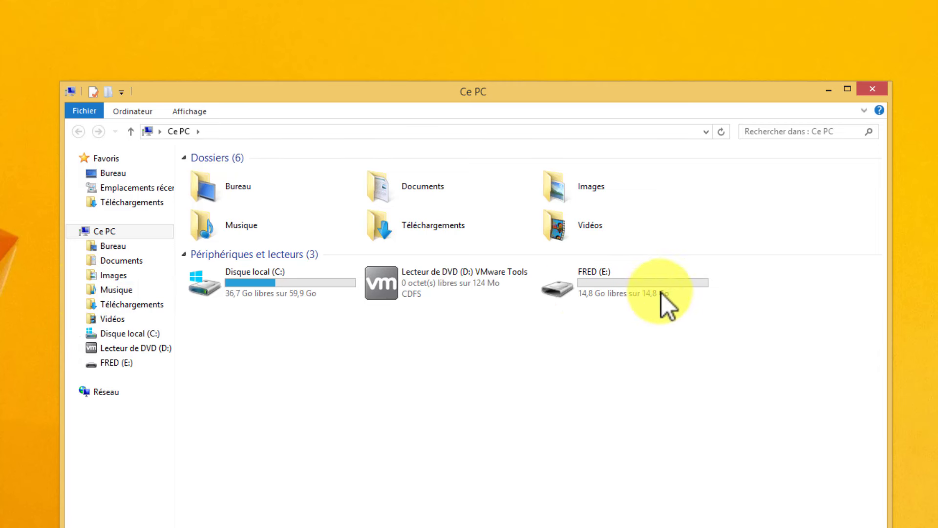
mouse_move(675, 288)
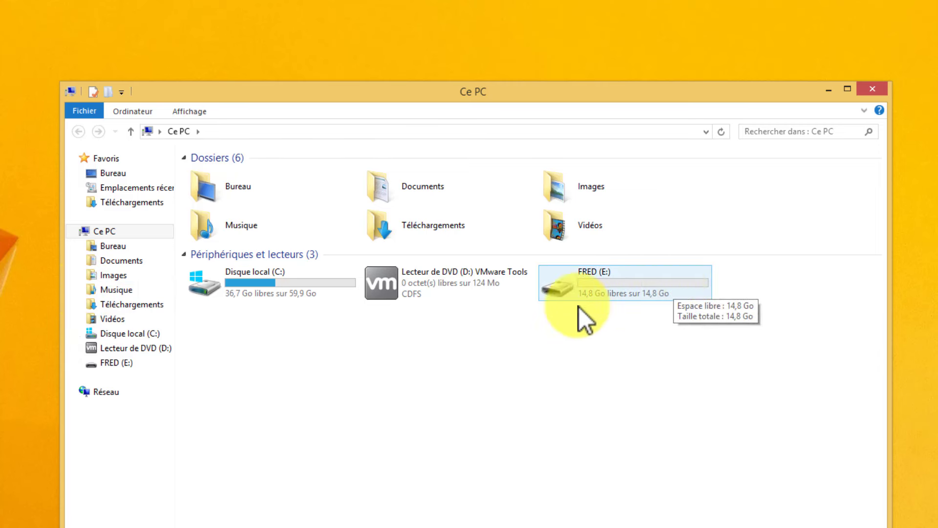
left_click(137, 204)
left_click(248, 176)
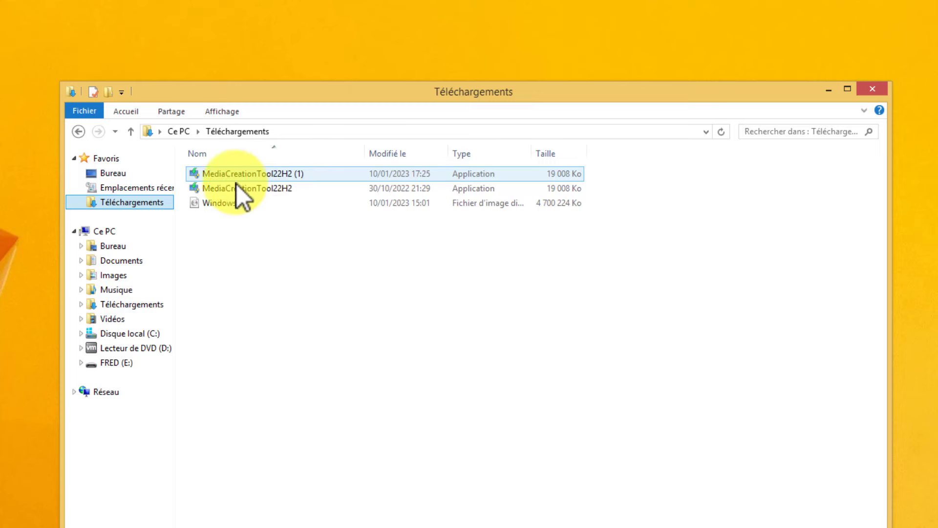
double_click(242, 177)
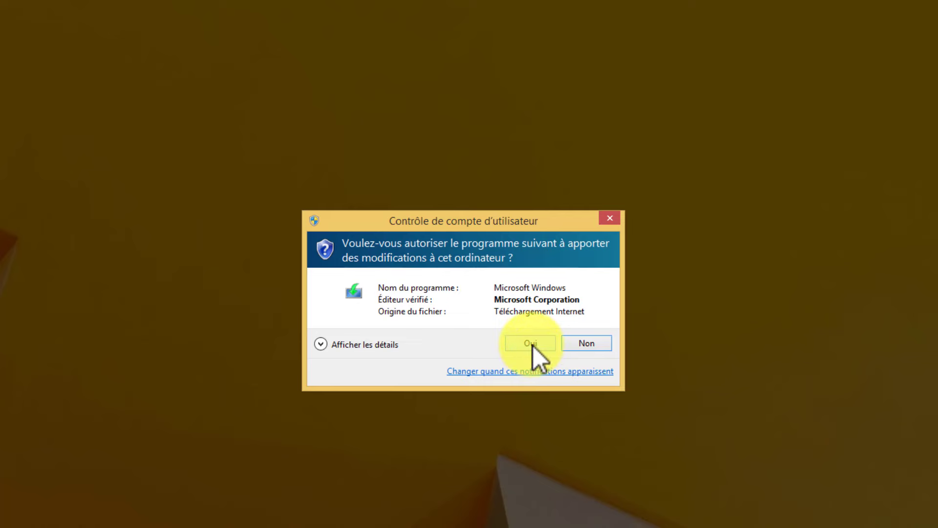
left_click(531, 344)
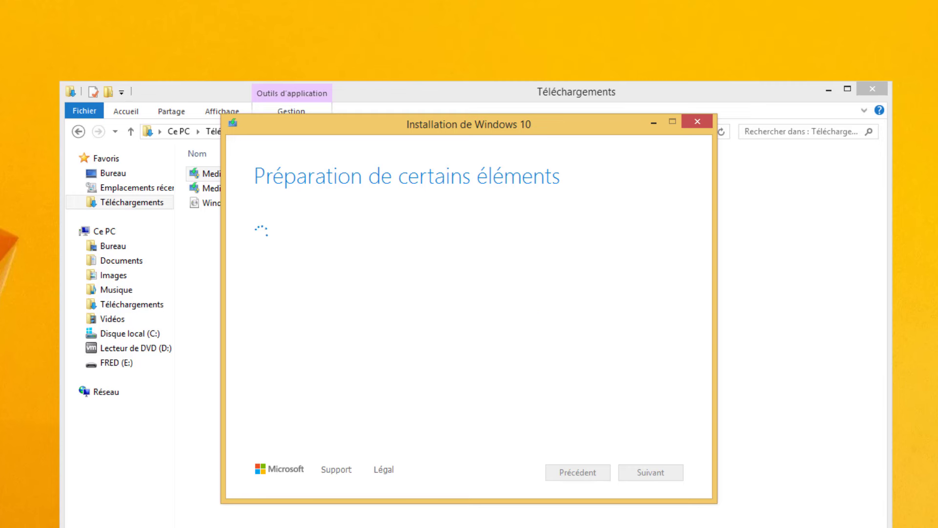
left_click(872, 88)
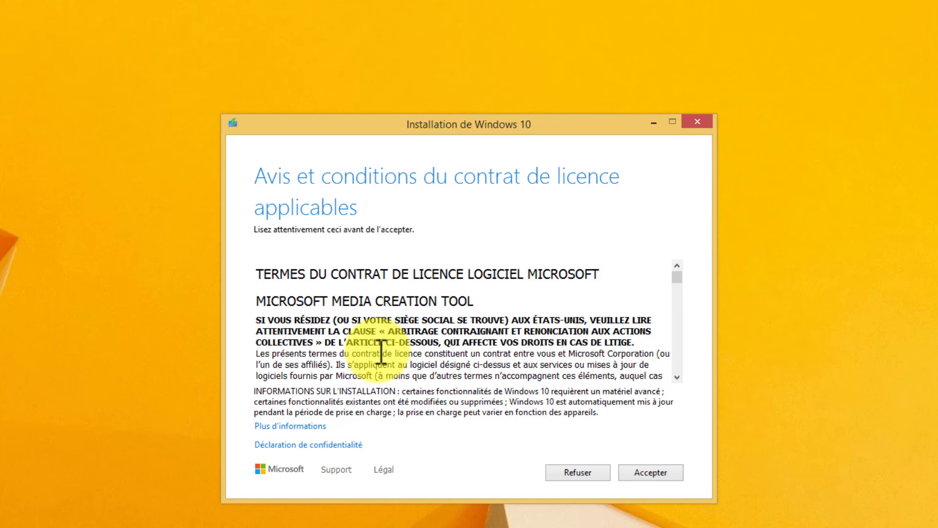
Accept the licence terms and choose to create installation media for another PC, using the recommended language, edition and architecture.
left_click(653, 474)
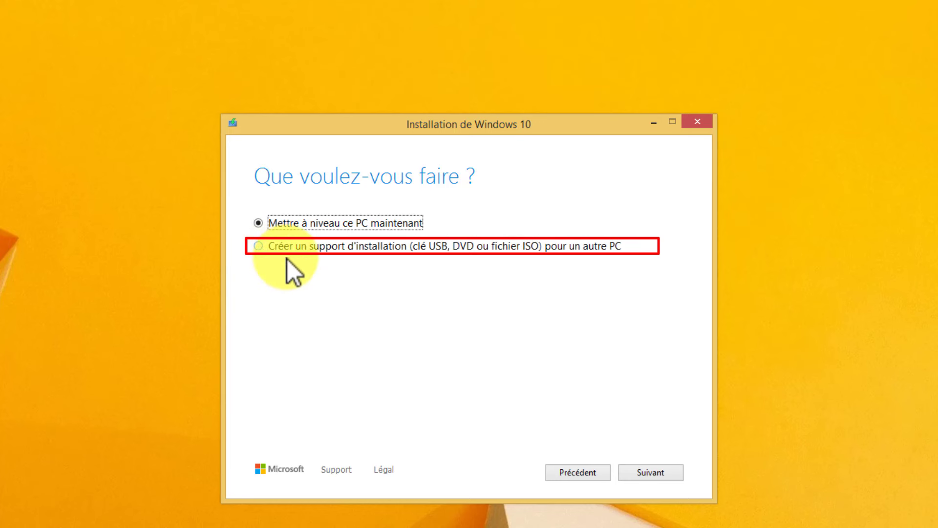
left_click(258, 250)
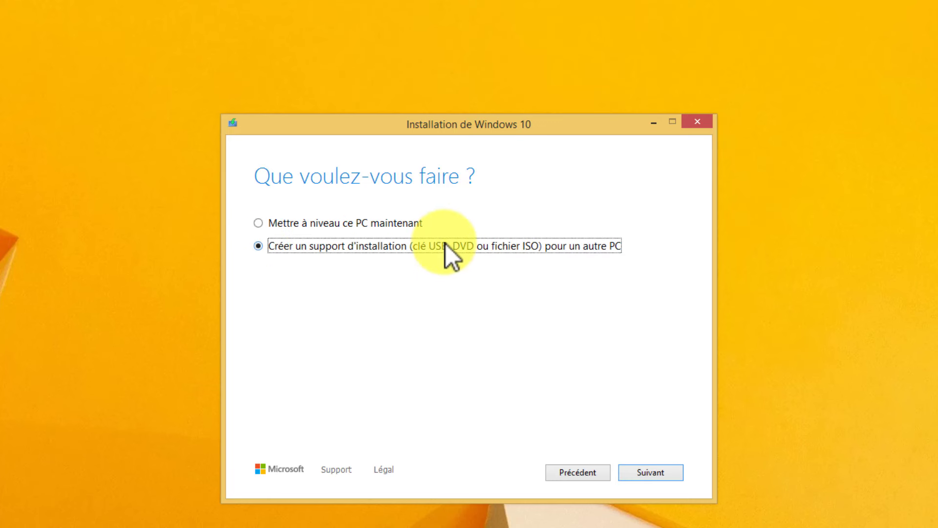
left_click(649, 471)
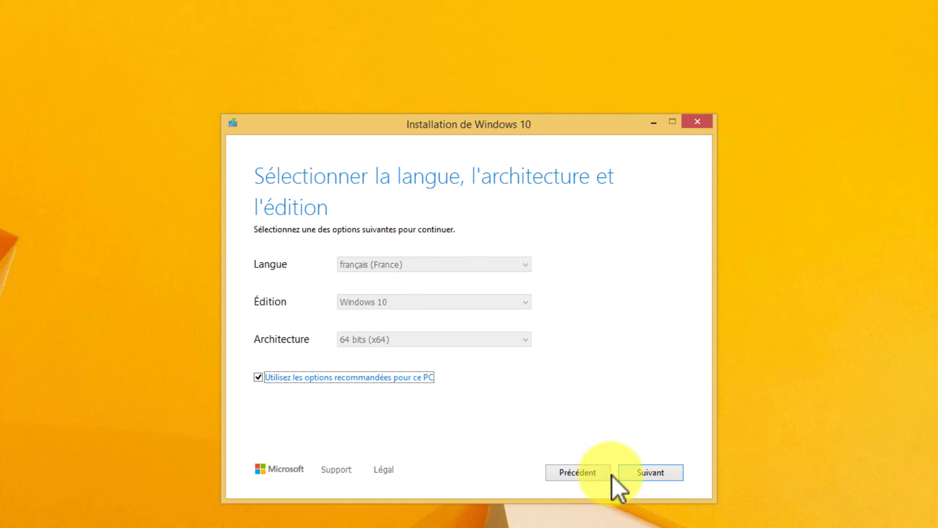
left_click(641, 473)
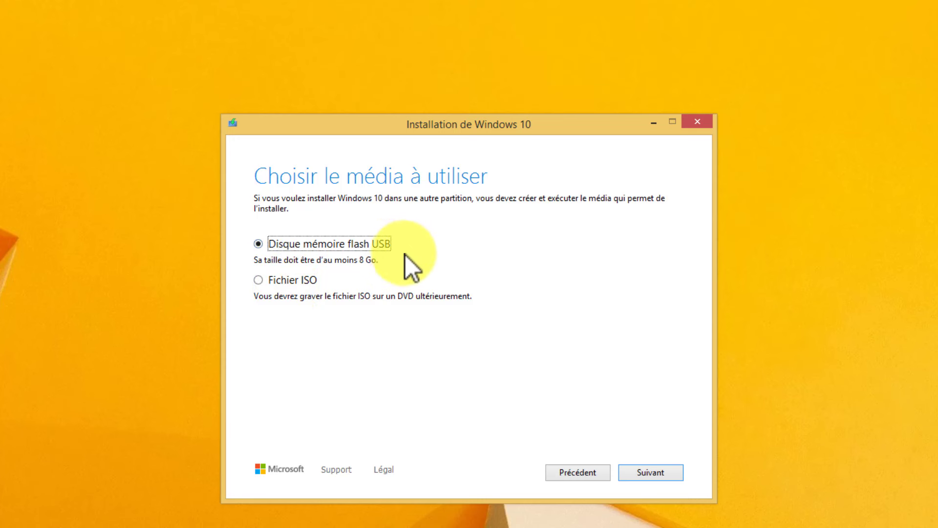
Choose Fichier ISO as the media and check the Téléchargements folder for the Windows disk image.
left_click(279, 281)
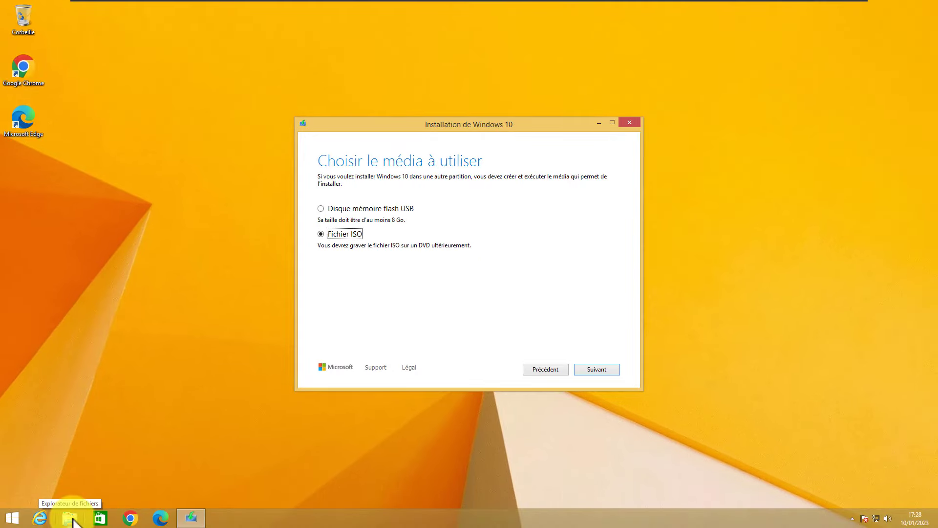
left_click(71, 519)
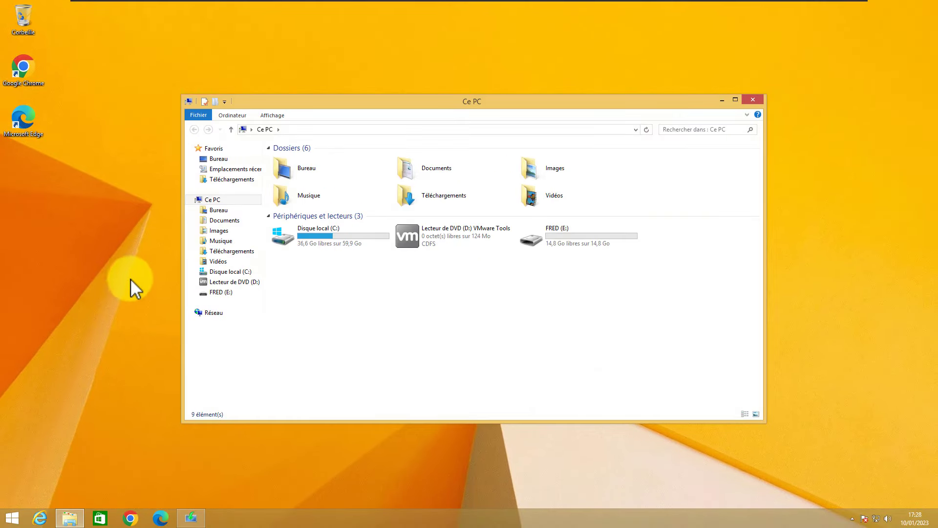
left_click(239, 252)
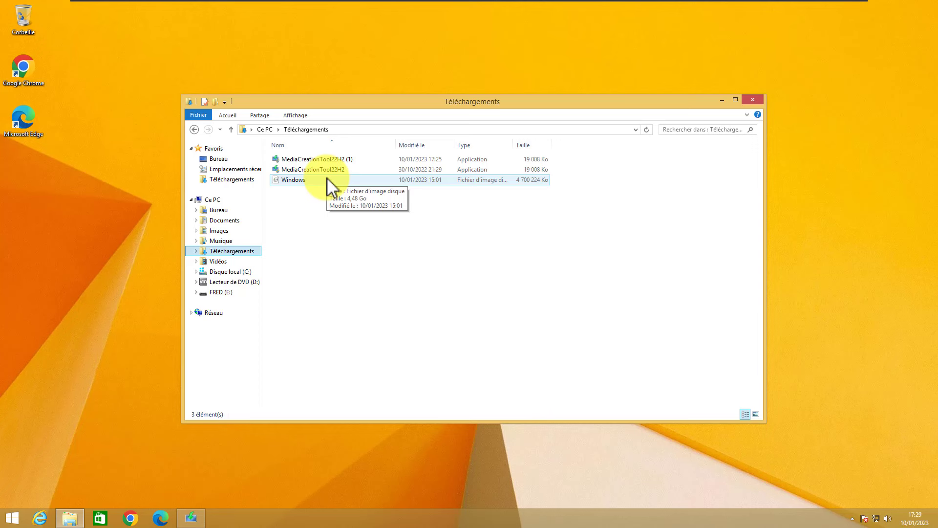
left_click(753, 101)
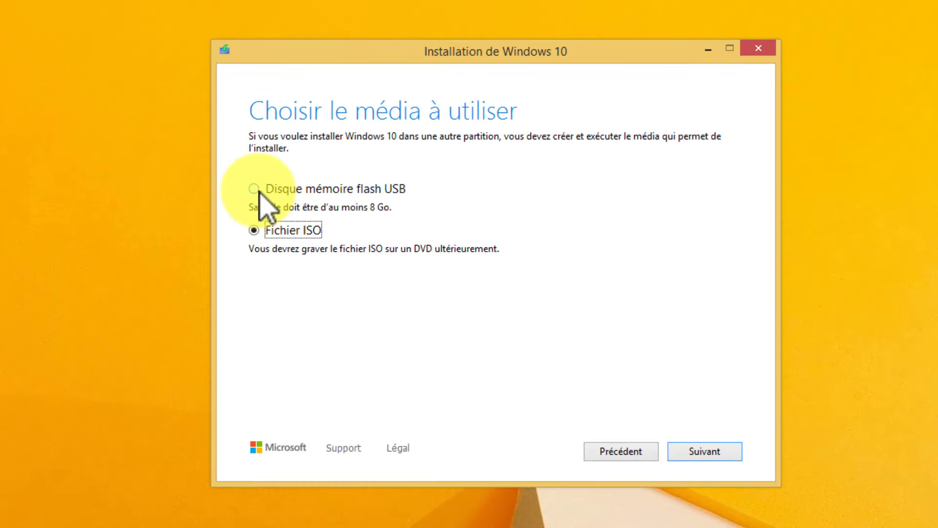
Create the Windows 10 installation media on the USB flash drive E: and finish the wizard.
left_click(259, 191)
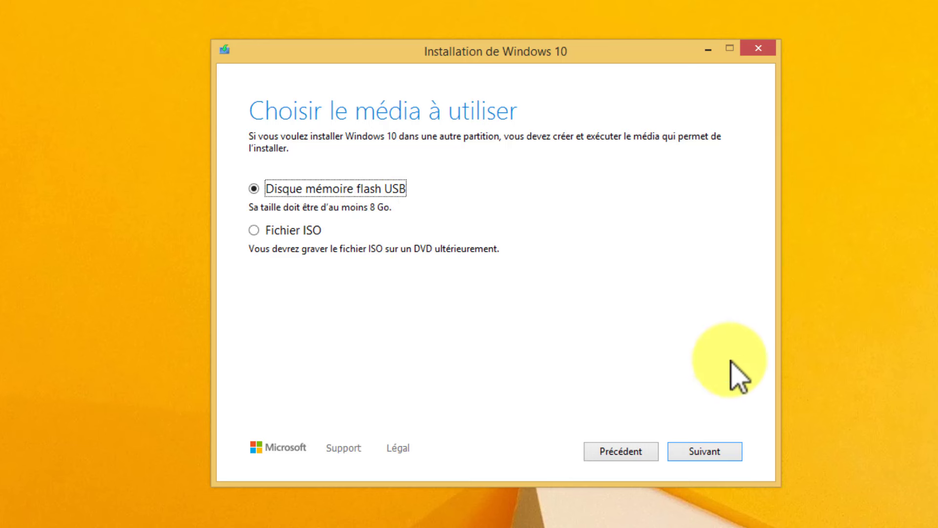
left_click(703, 453)
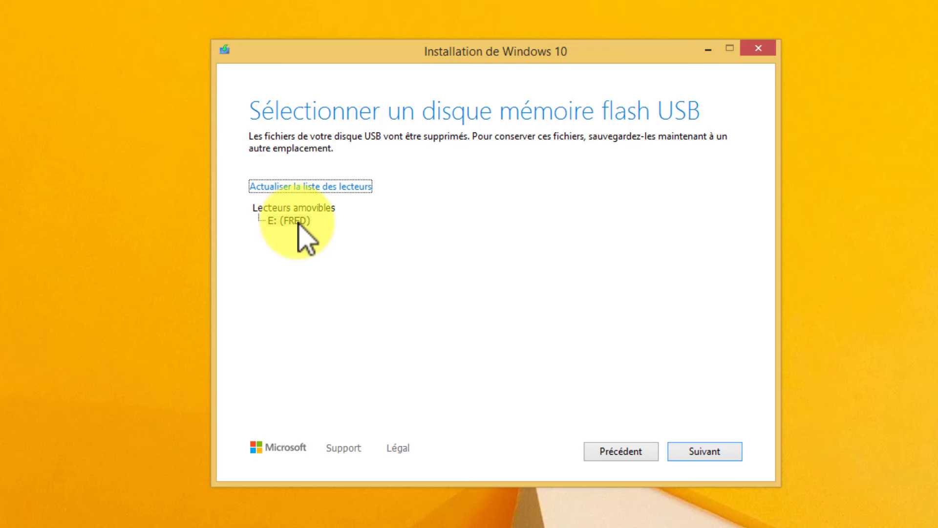
left_click(299, 222)
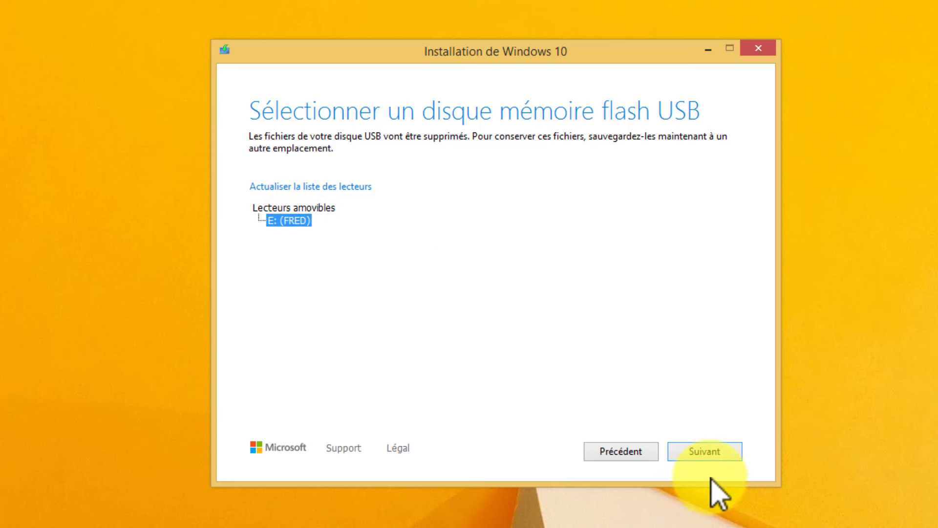
left_click(705, 454)
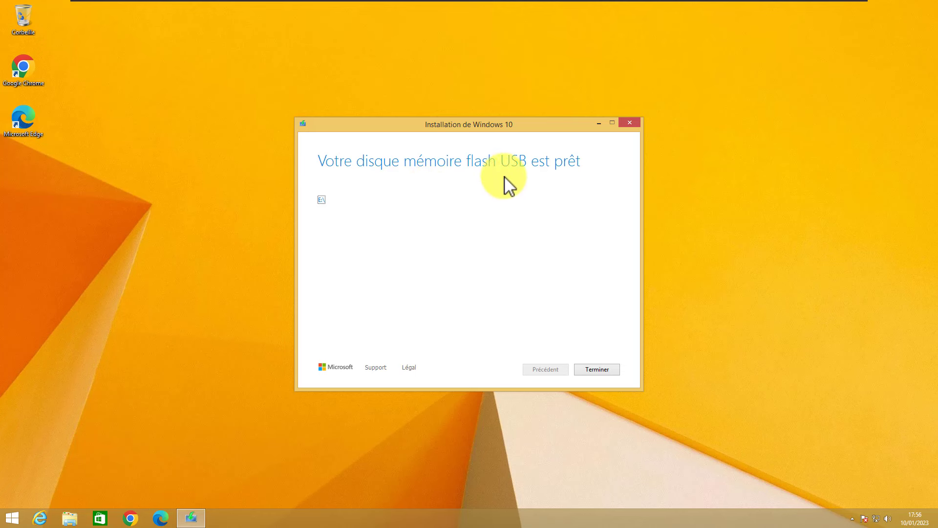
left_click(599, 371)
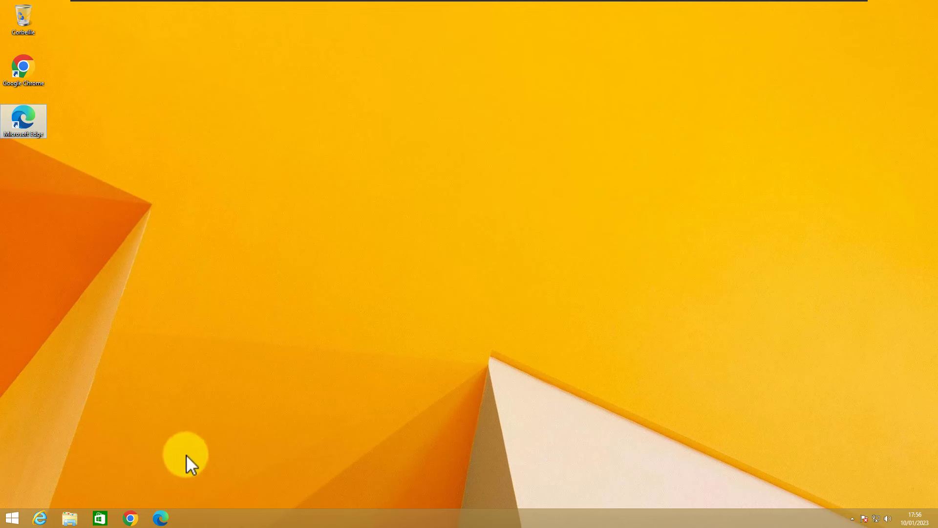
Check the computer's general system information in the Control Panel, including the Windows edition and activation status.
right_click(11, 517)
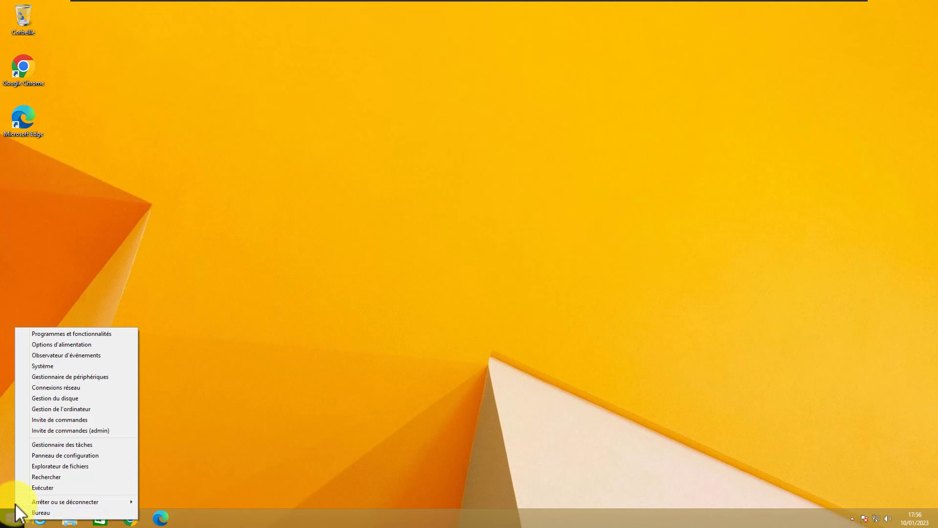
left_click(49, 455)
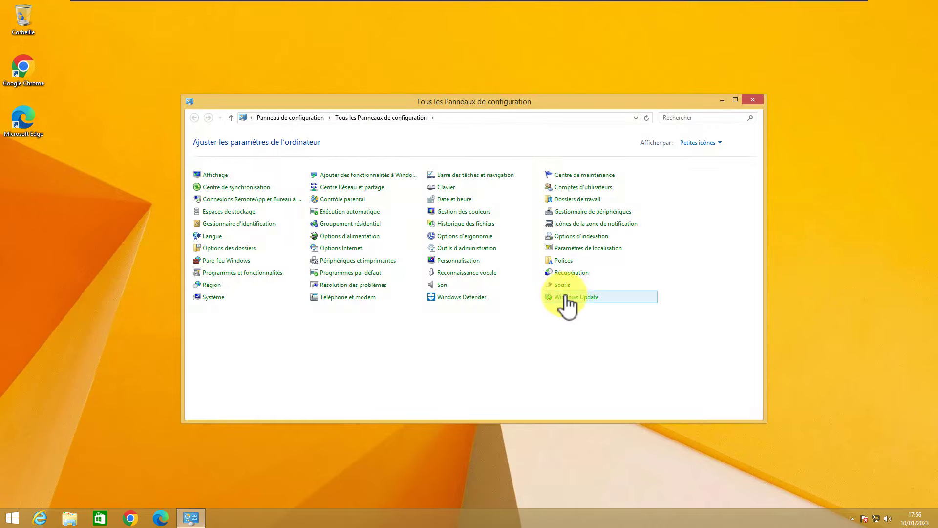
left_click(215, 297)
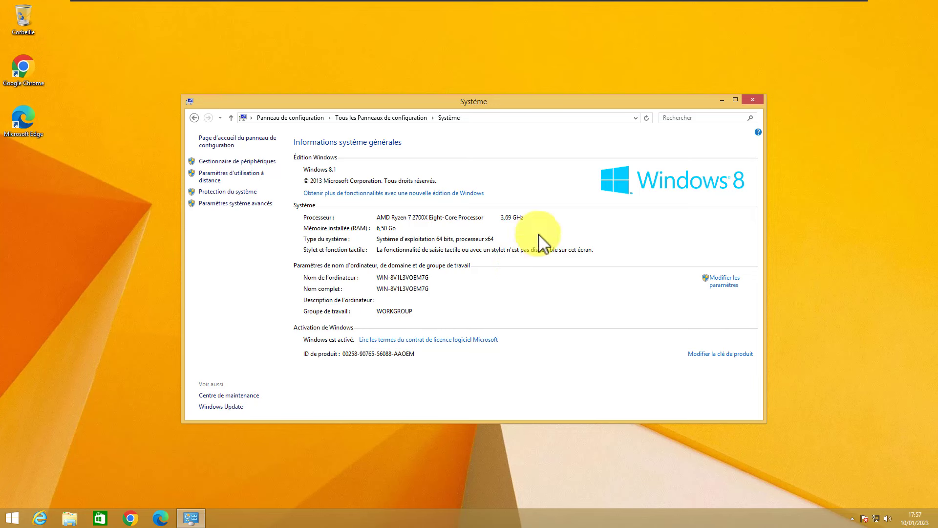
left_click(761, 97)
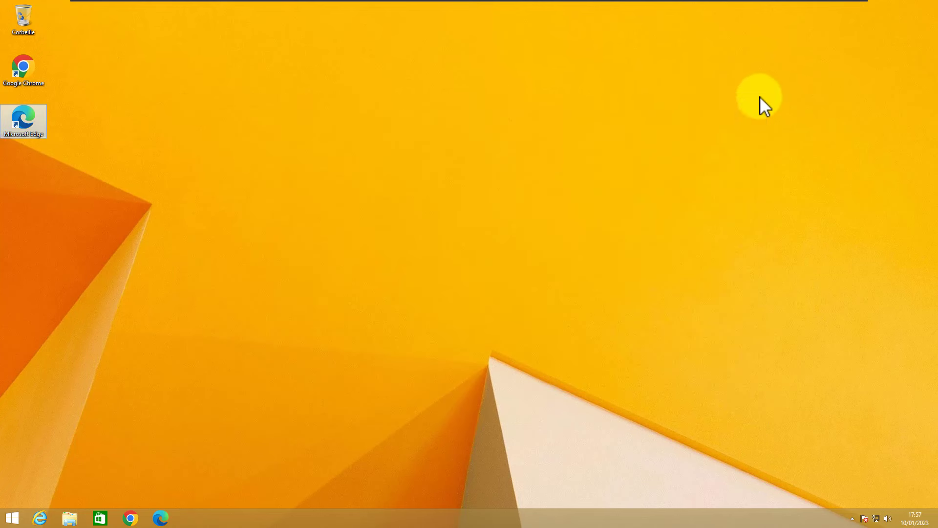
Launch setup from the ESD-USB (E:) drive and allow it to make changes to the computer.
left_click(71, 520)
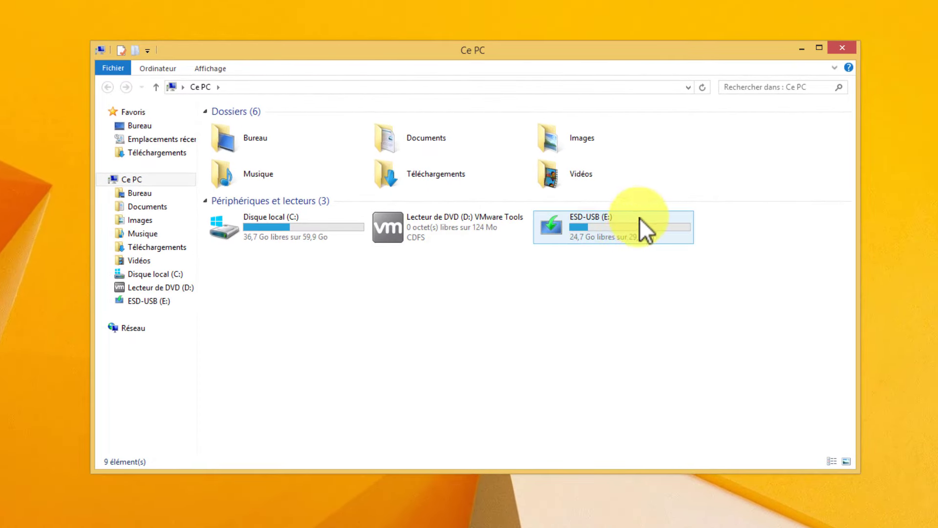
double_click(633, 224)
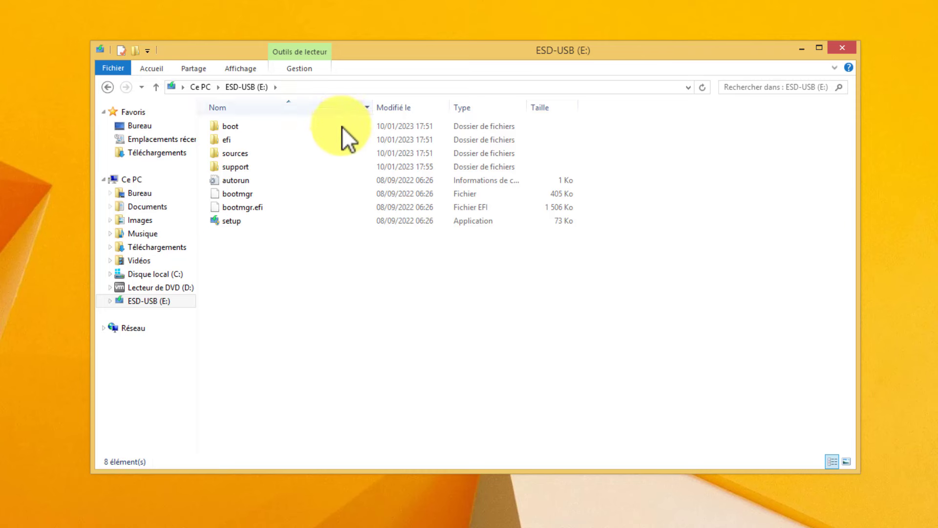
double_click(260, 221)
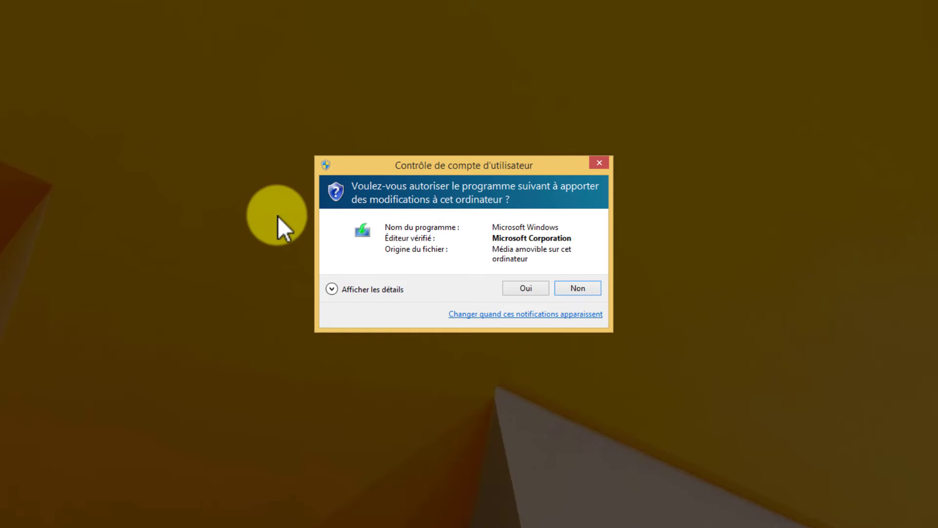
left_click(519, 290)
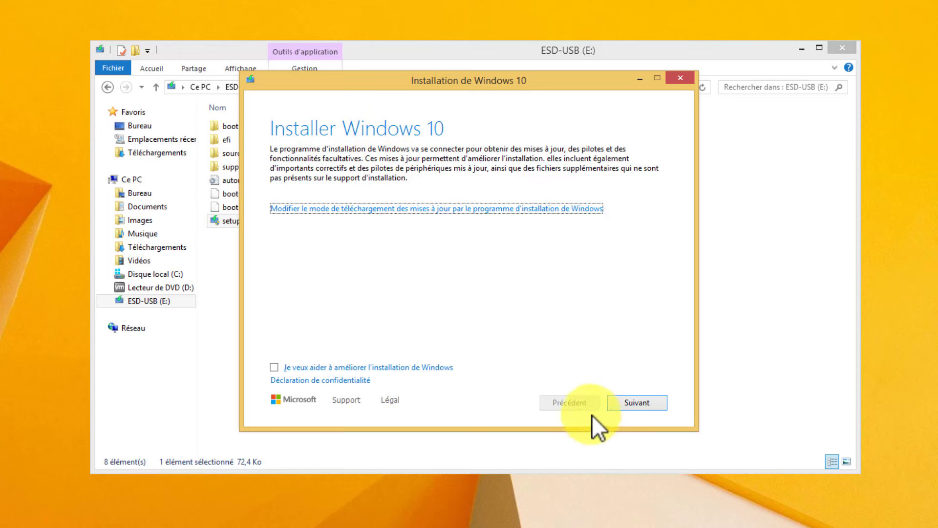
Accept the licence terms and install Windows 10 Famille, keeping personal files and applications.
left_click(636, 403)
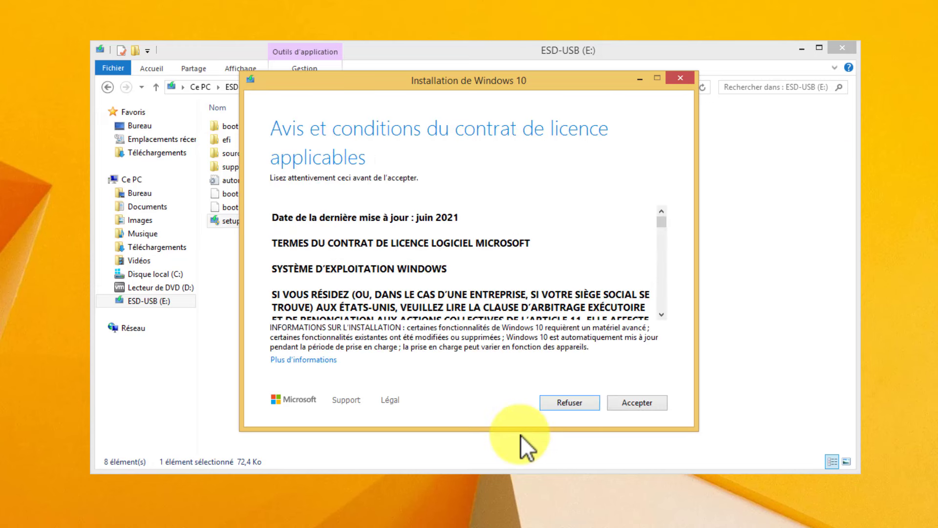
left_click(641, 402)
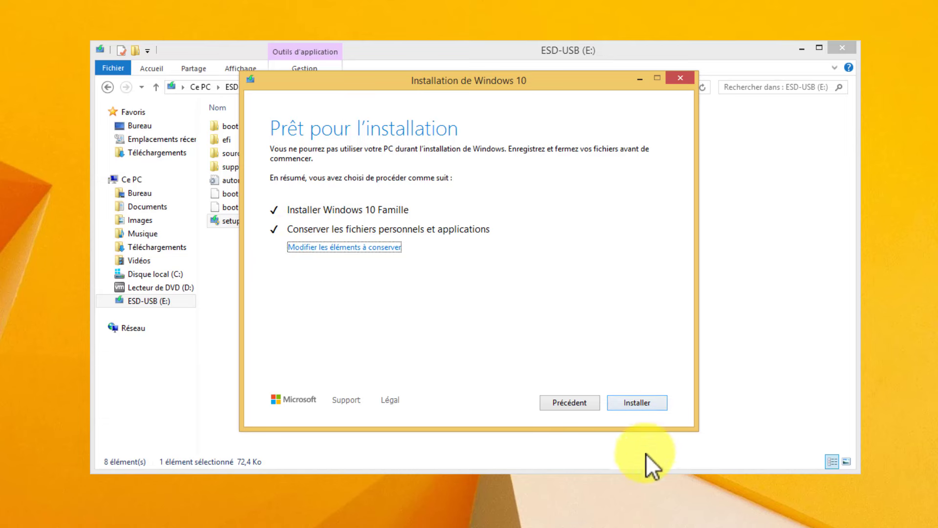
left_click(632, 406)
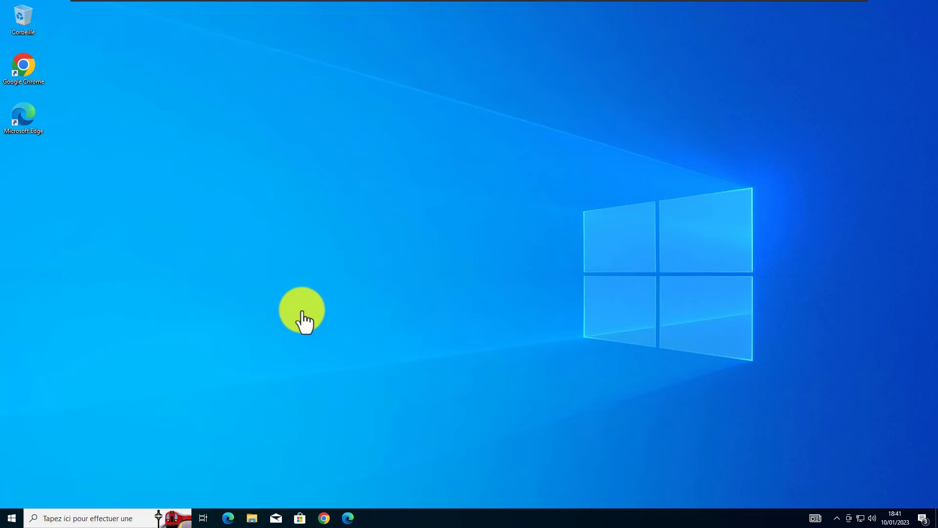
Check the Windows edition and activation status in the Mise à jour et sécurité settings, and close Settings.
left_click(13, 520)
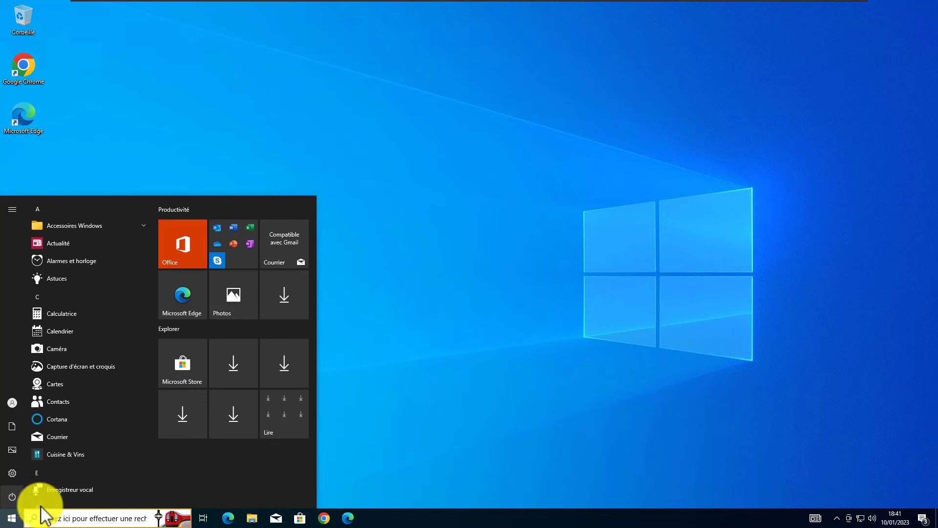
mouse_move(47, 497)
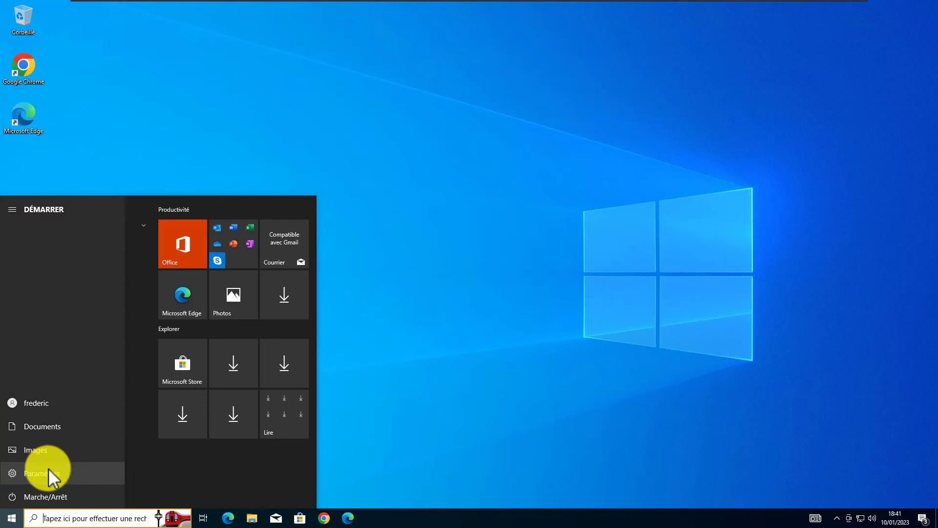
left_click(48, 468)
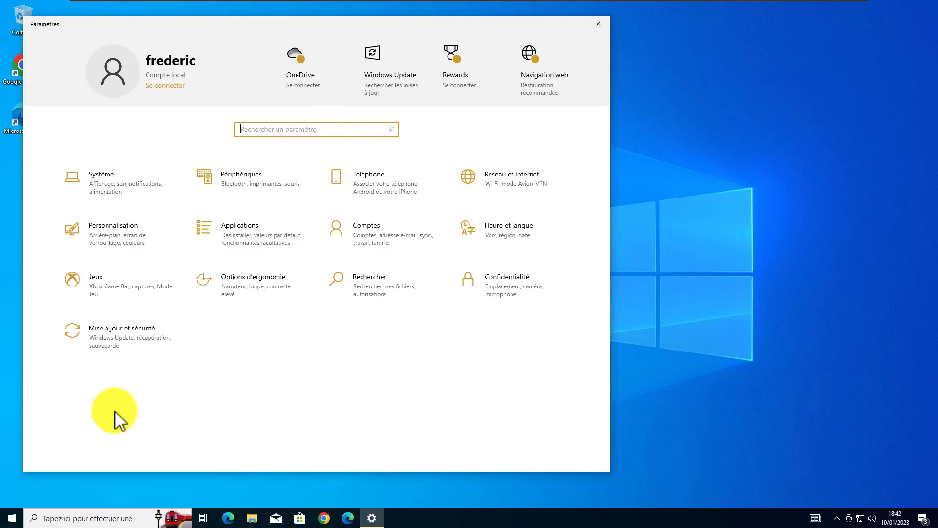
left_click(136, 326)
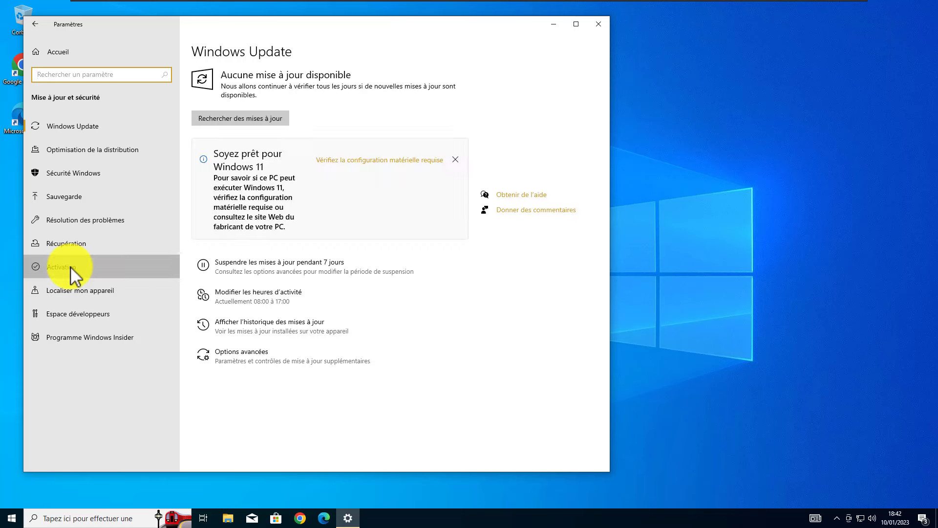
left_click(71, 266)
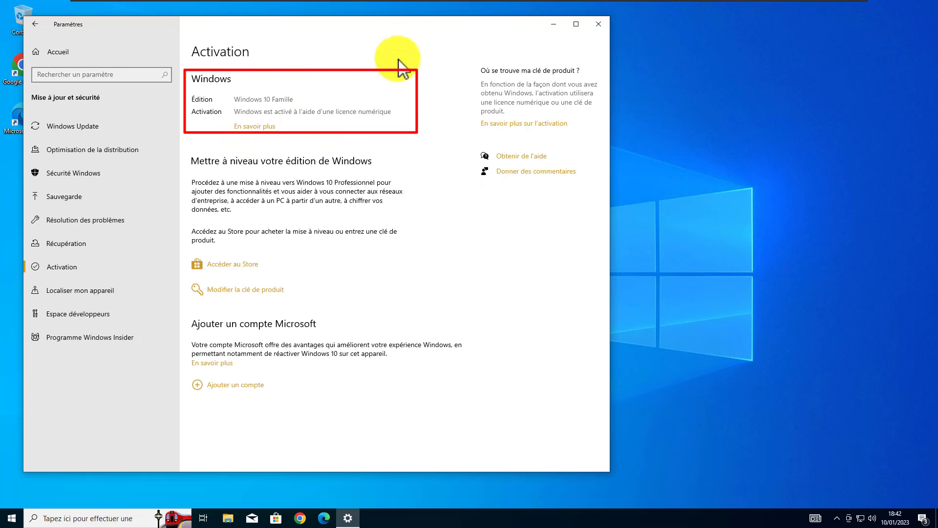
left_click(601, 26)
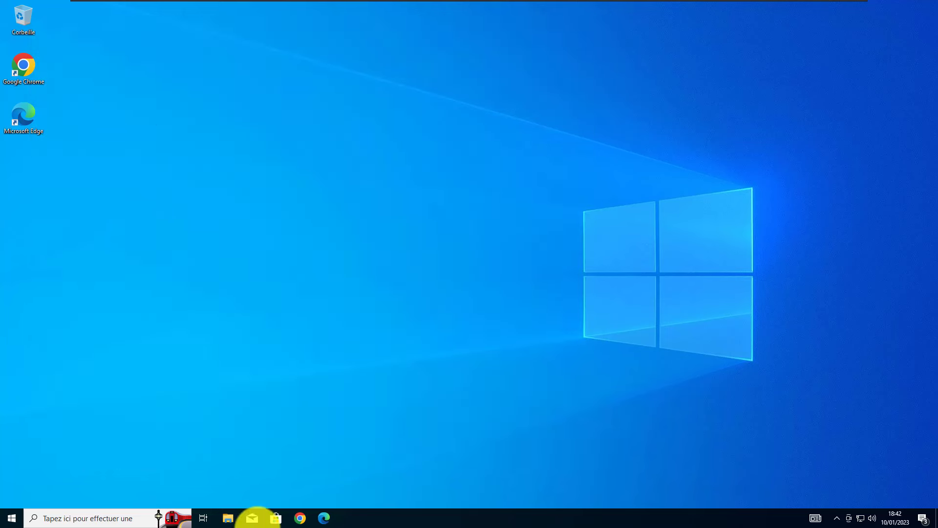
Open the Téléchargements folder in File Explorer to check that the personal files were kept.
left_click(228, 519)
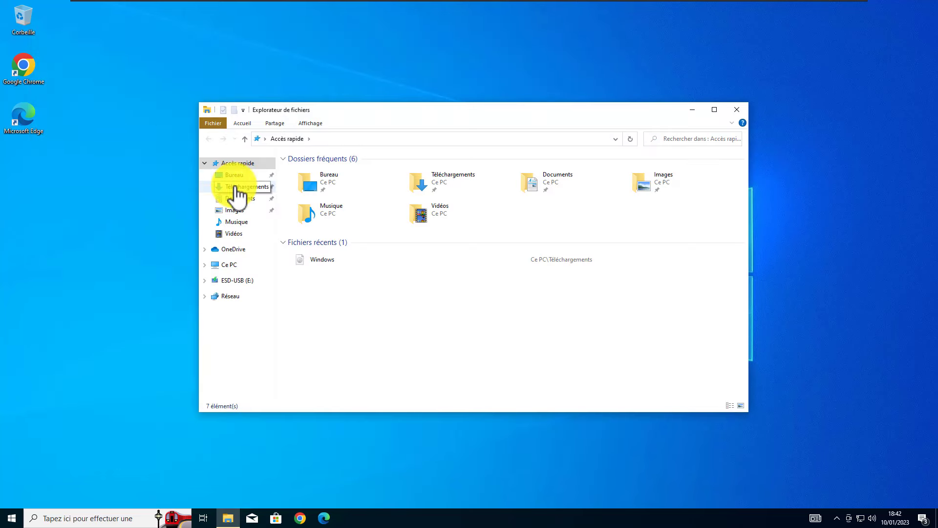
left_click(236, 188)
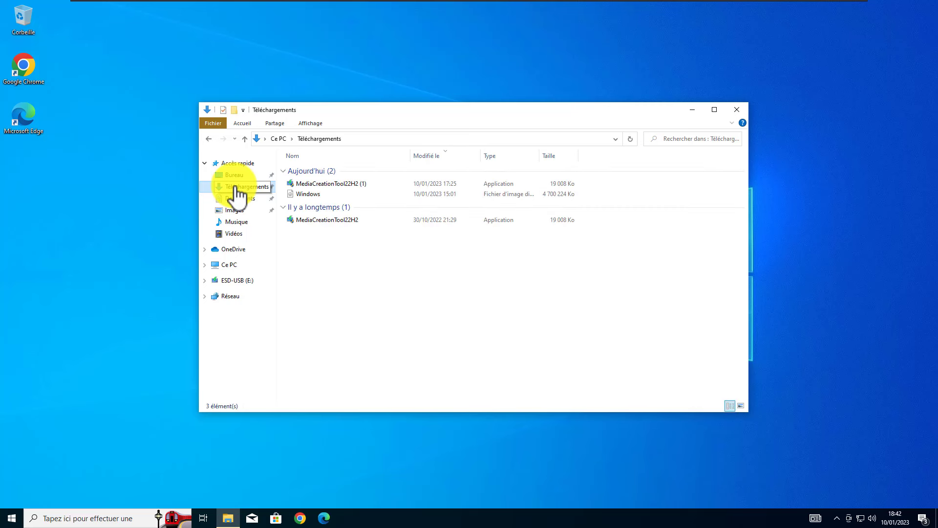